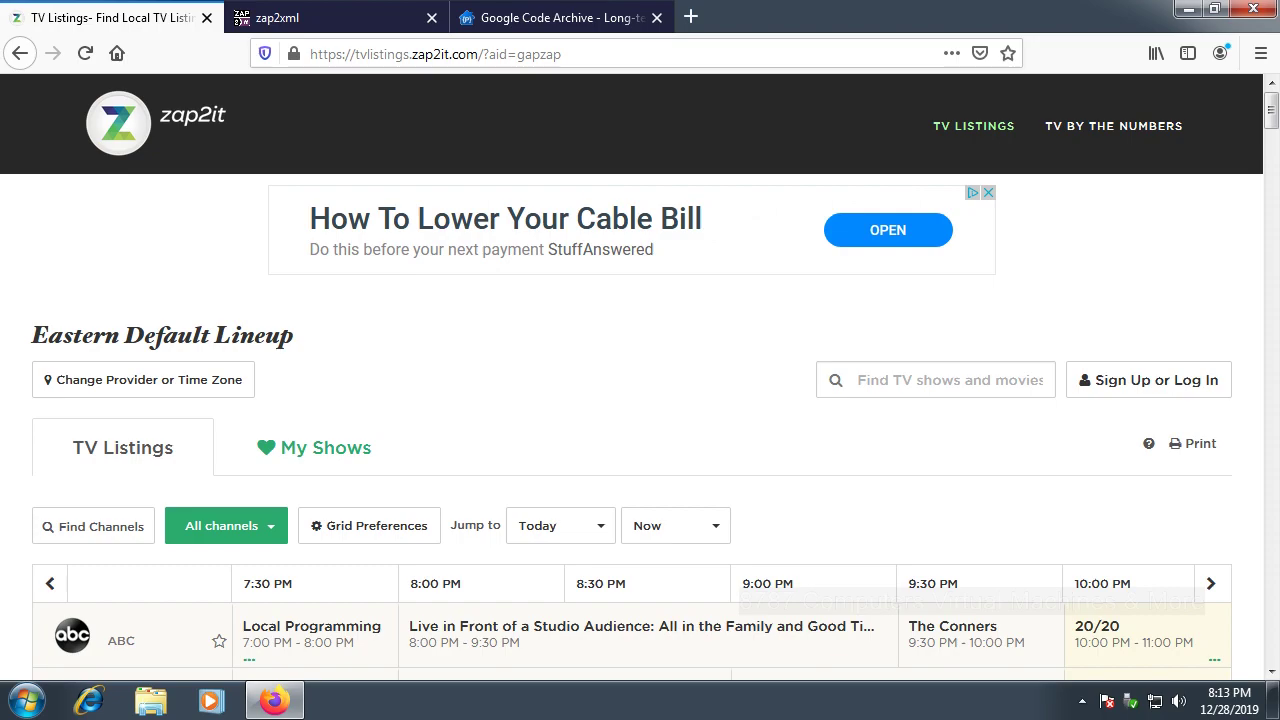
Step: Show the listings grid, dismiss the sign-up form, and list antenna providers for ZIP 90210
{"action": "left_click", "coordinate": [140, 432]}
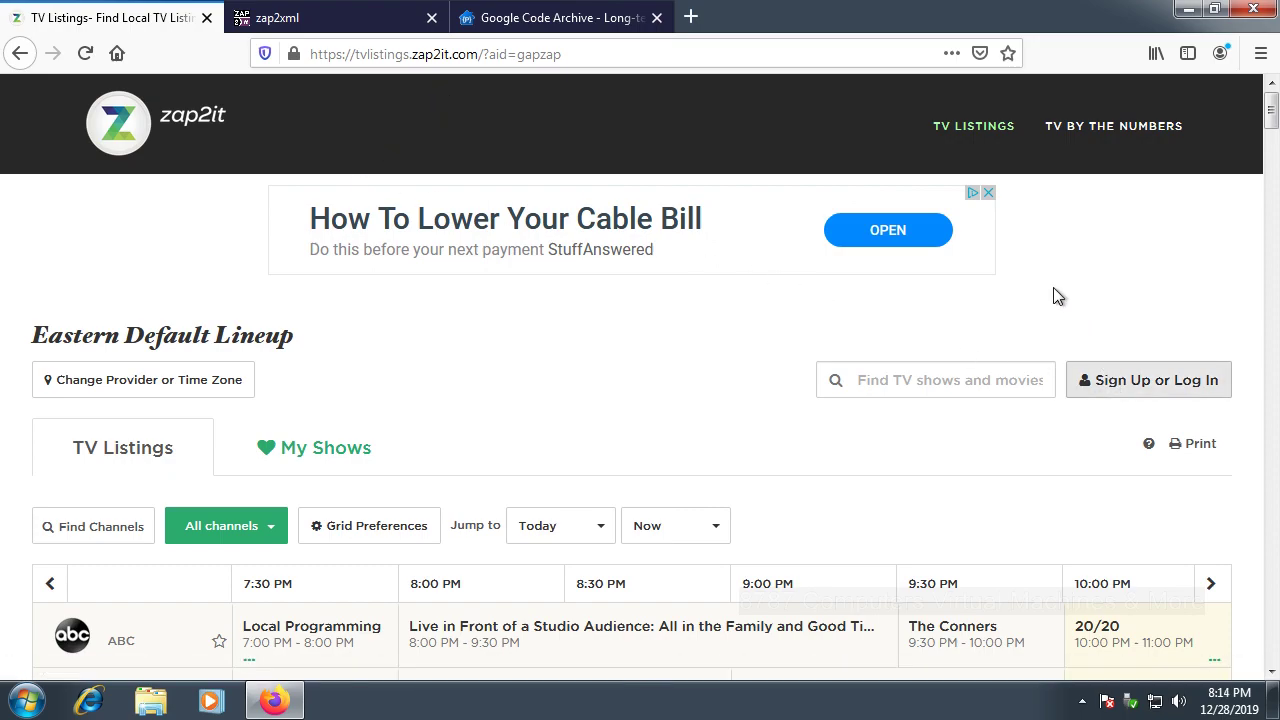
{"action": "left_click", "coordinate": [1105, 385]}
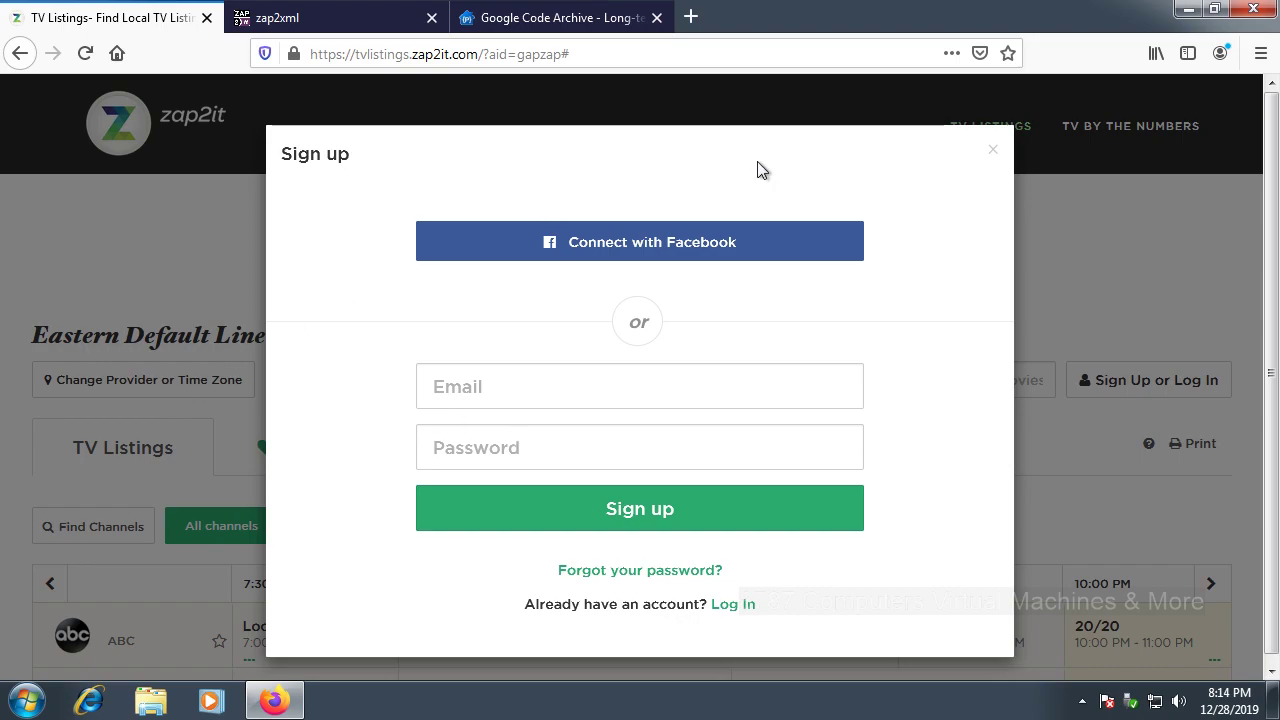
{"action": "left_click", "coordinate": [993, 149]}
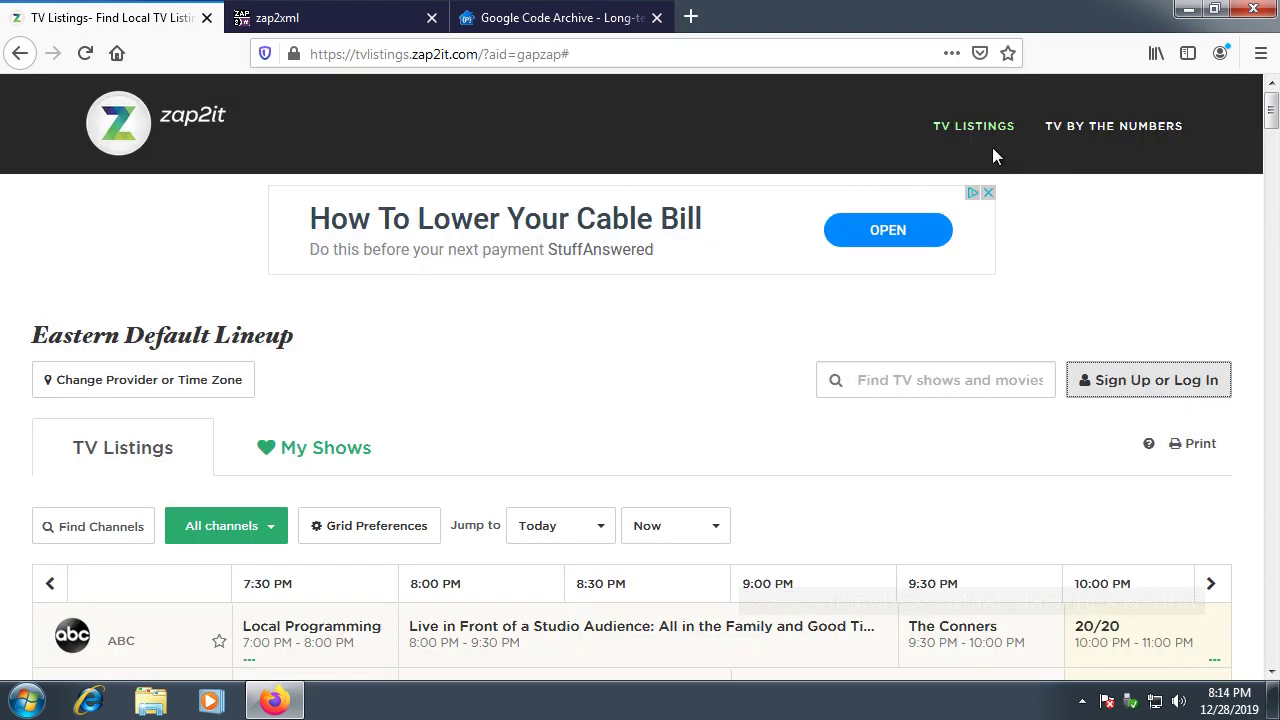
{"action": "left_click", "coordinate": [168, 384]}
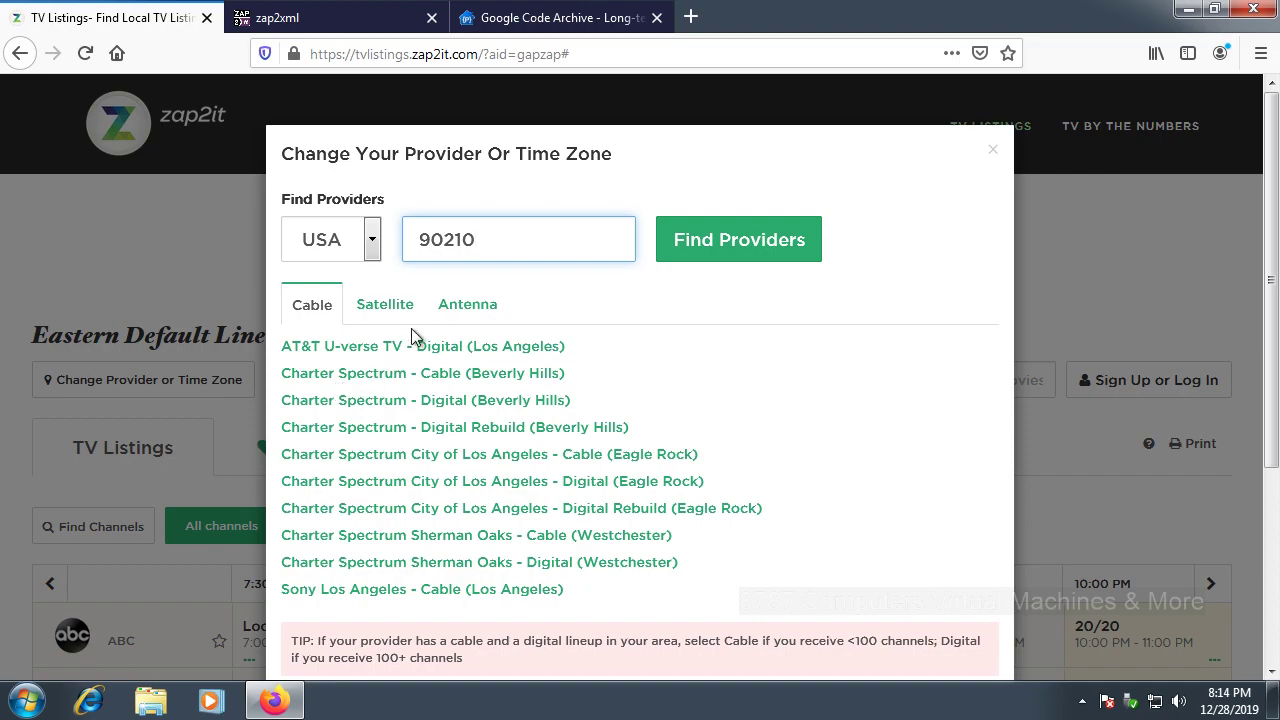
{"action": "left_click", "coordinate": [462, 304]}
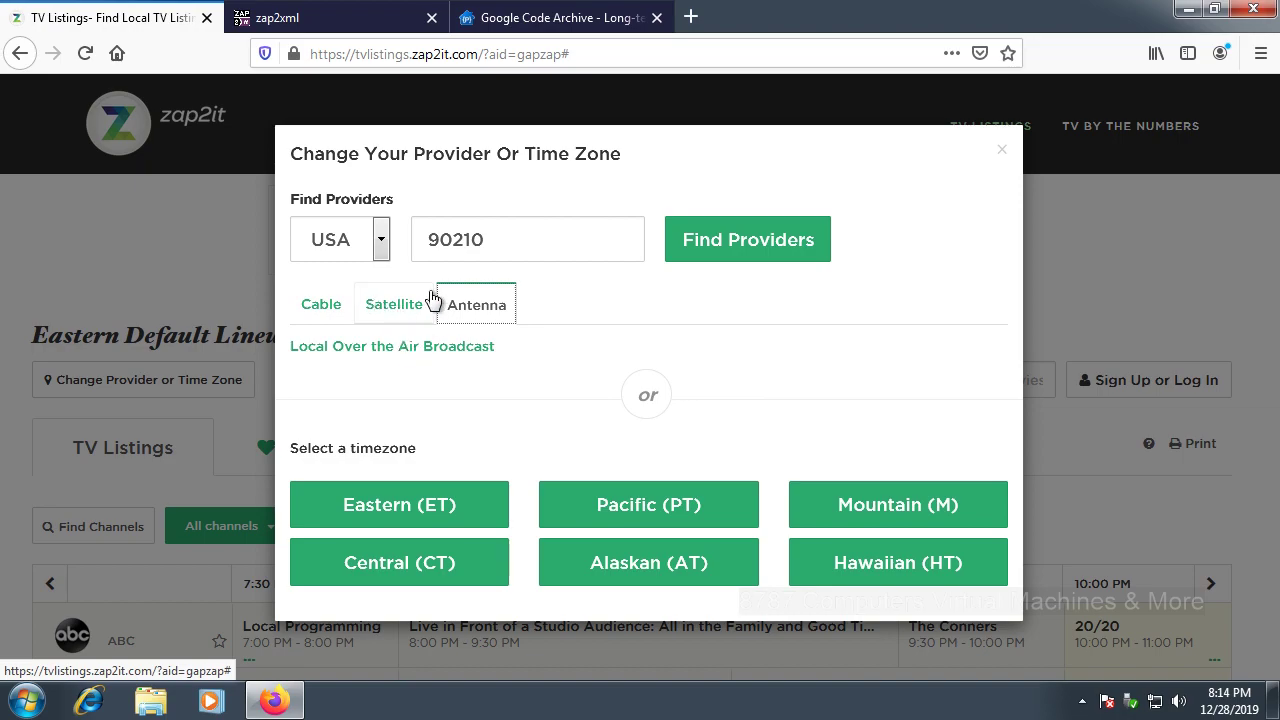
Step: Choose the Local Over the Air Broadcast lineup and close the TV Listings tab
{"action": "left_click", "coordinate": [454, 367]}
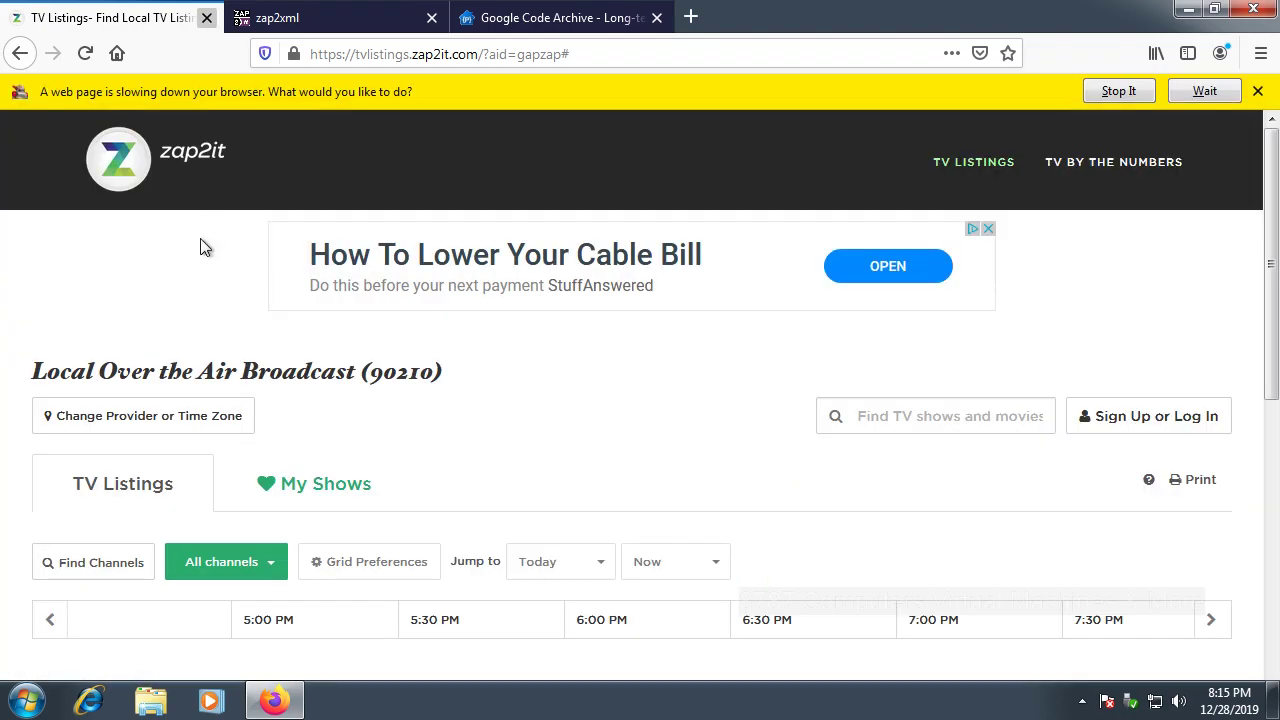
{"action": "key", "text": "ctrl+w"}
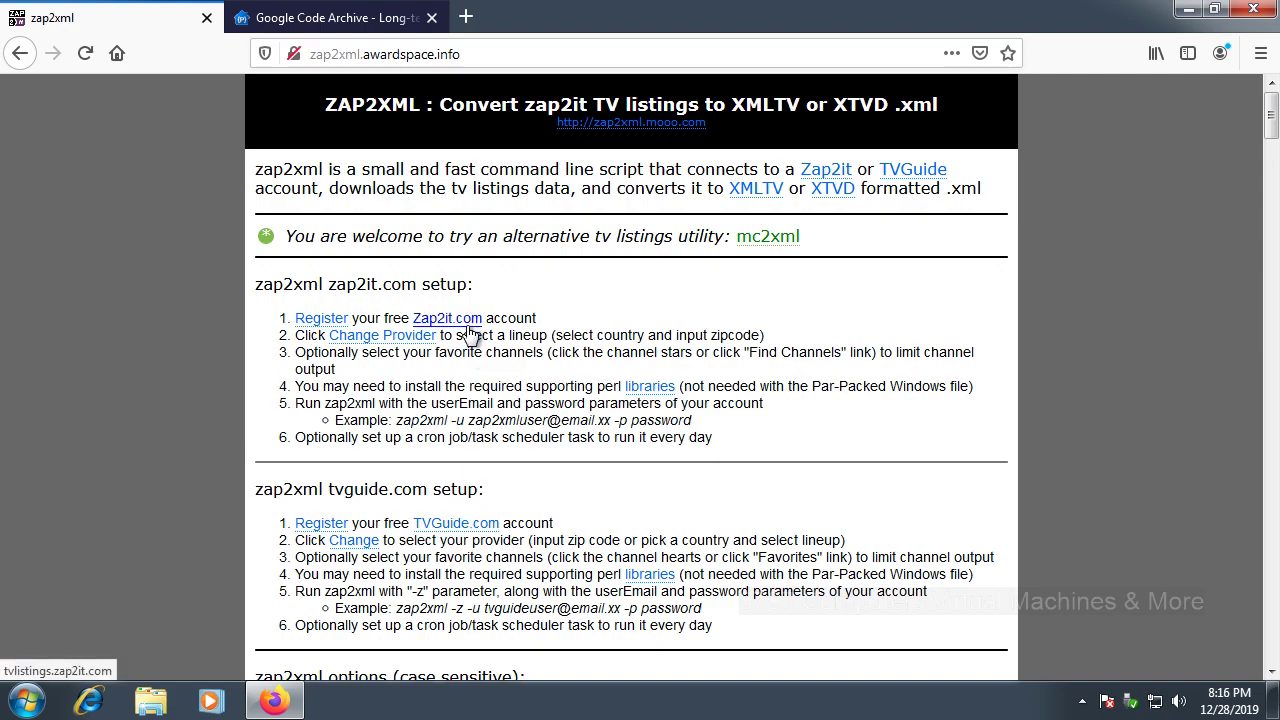
Step: Download and save zap2xml-install.exe from the Windows Downloads section
{"action": "left_click_drag", "start_coordinate": [1268, 120], "coordinate": [1260, 265]}
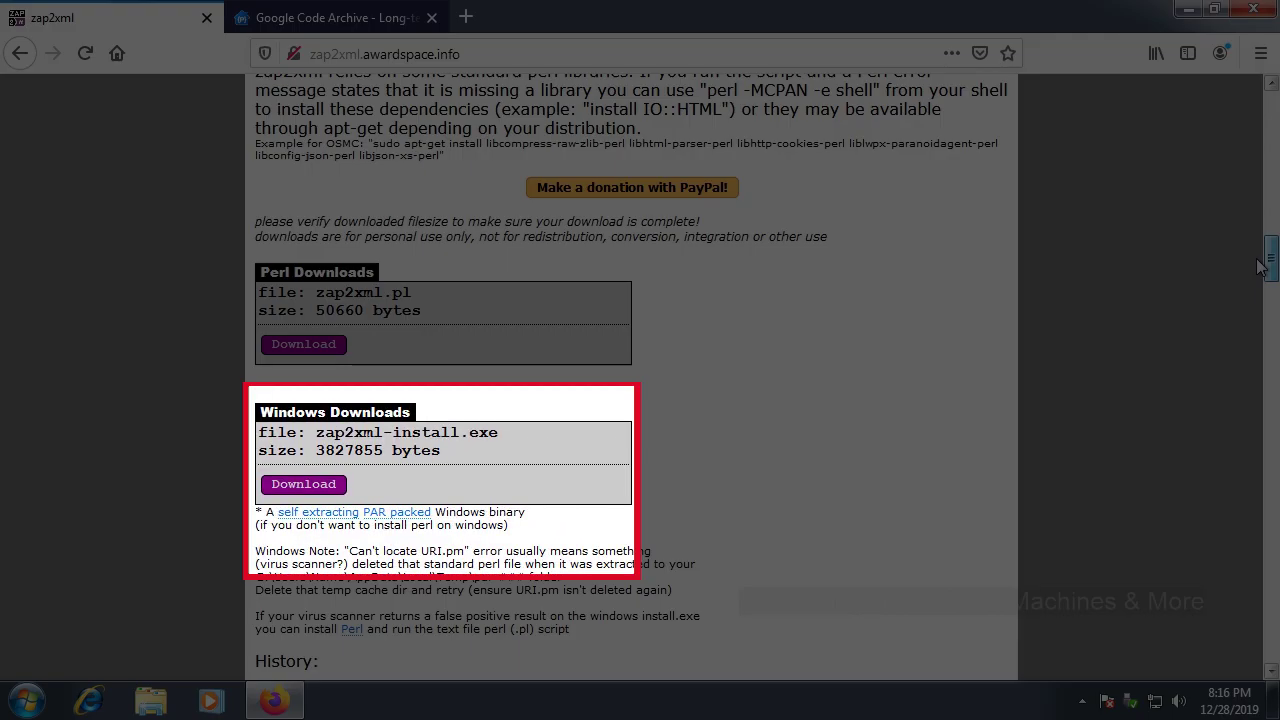
{"action": "scroll", "coordinate": [1262, 267], "scroll_direction": "up", "scroll_amount": 1}
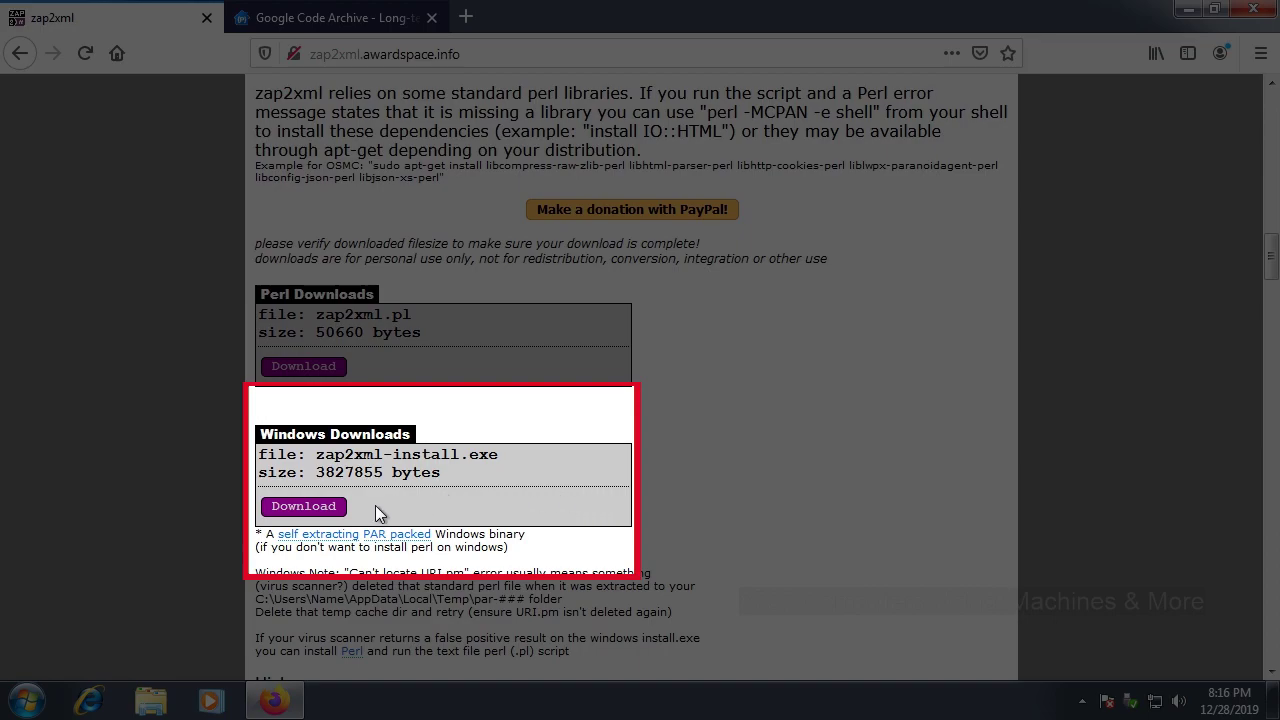
{"action": "left_click", "coordinate": [342, 516]}
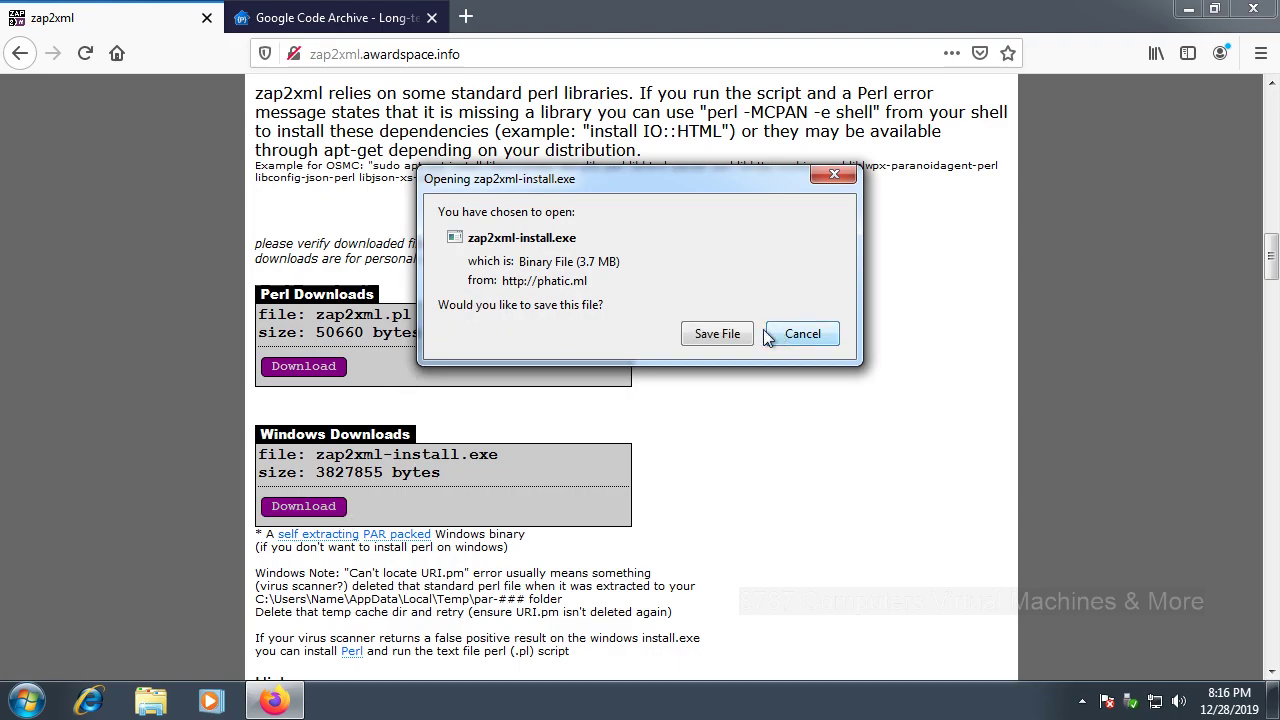
{"action": "left_click", "coordinate": [712, 335]}
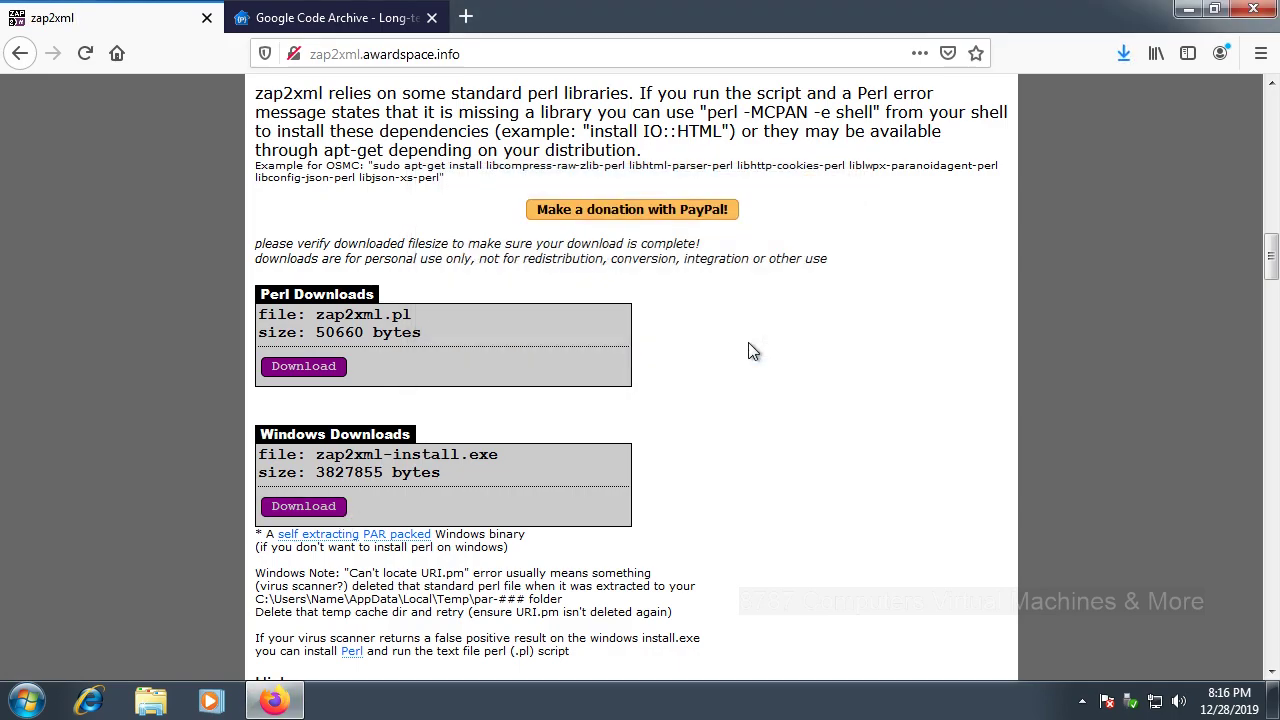
Step: Run the installer and extract zap2xml into Downloads\Guide, then cancel the compatibility prompt
{"action": "left_click", "coordinate": [1118, 54]}
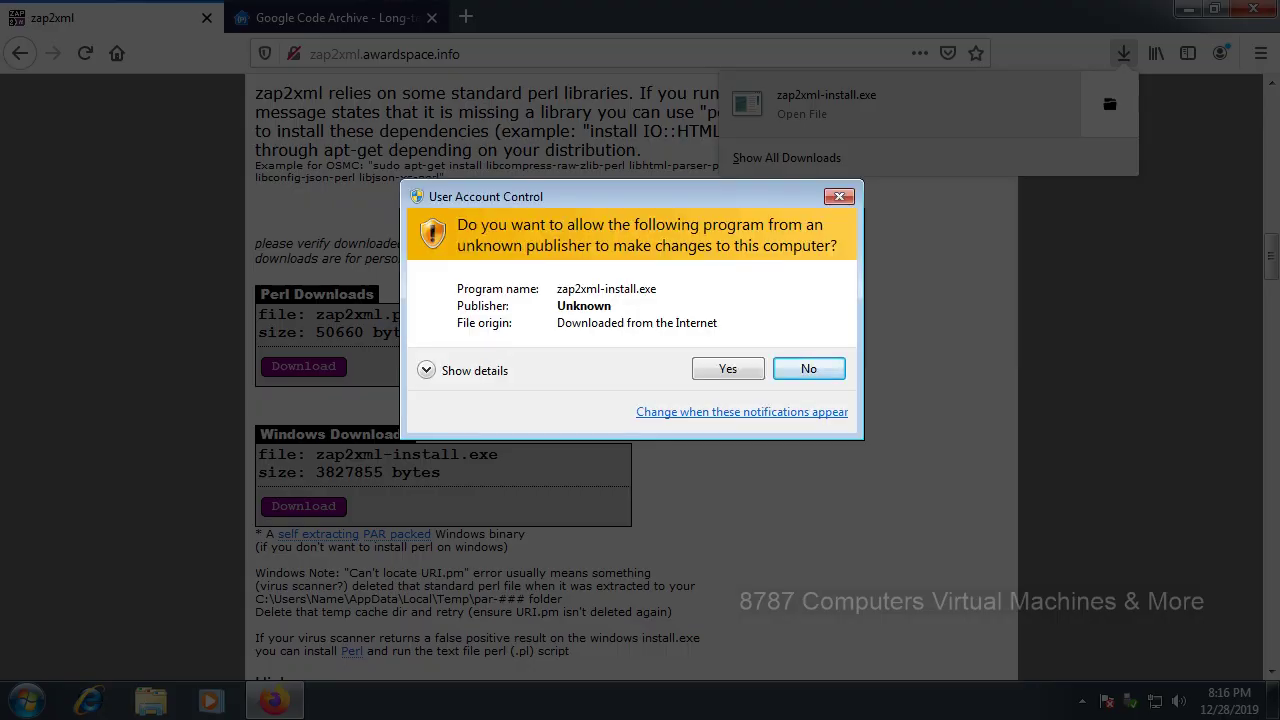
{"action": "left_click", "coordinate": [730, 372]}
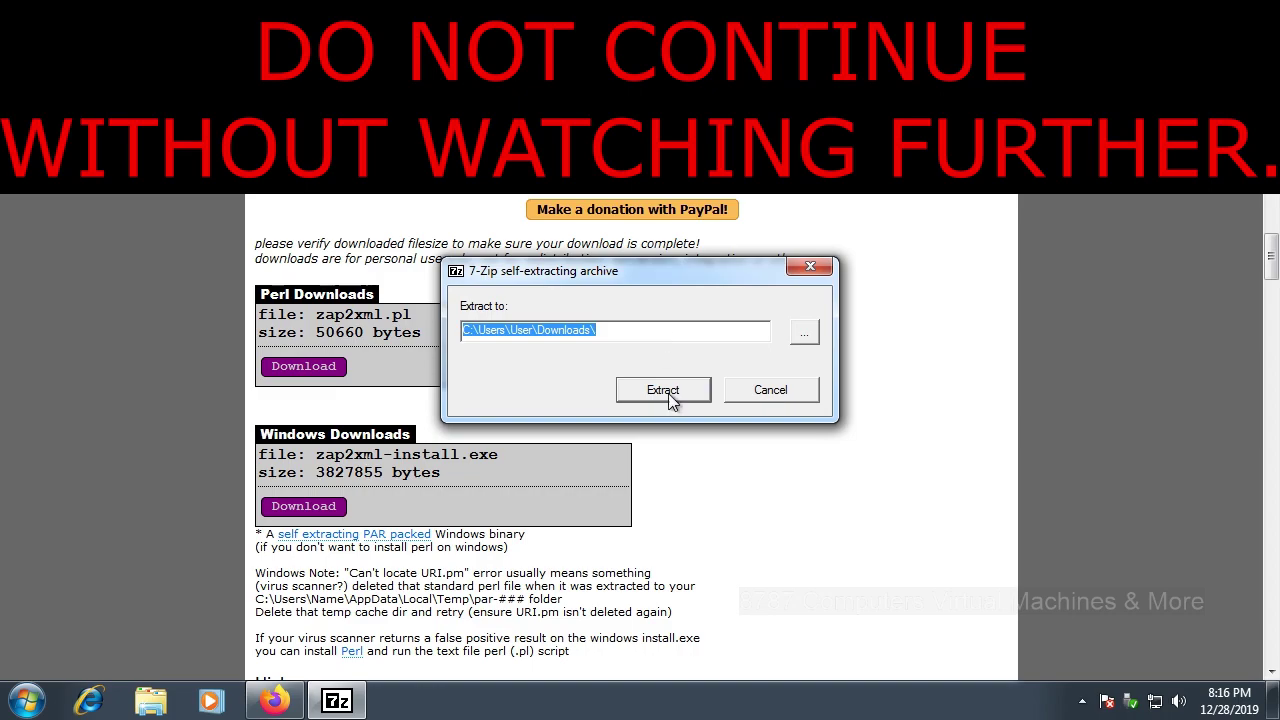
{"action": "left_click", "coordinate": [664, 330]}
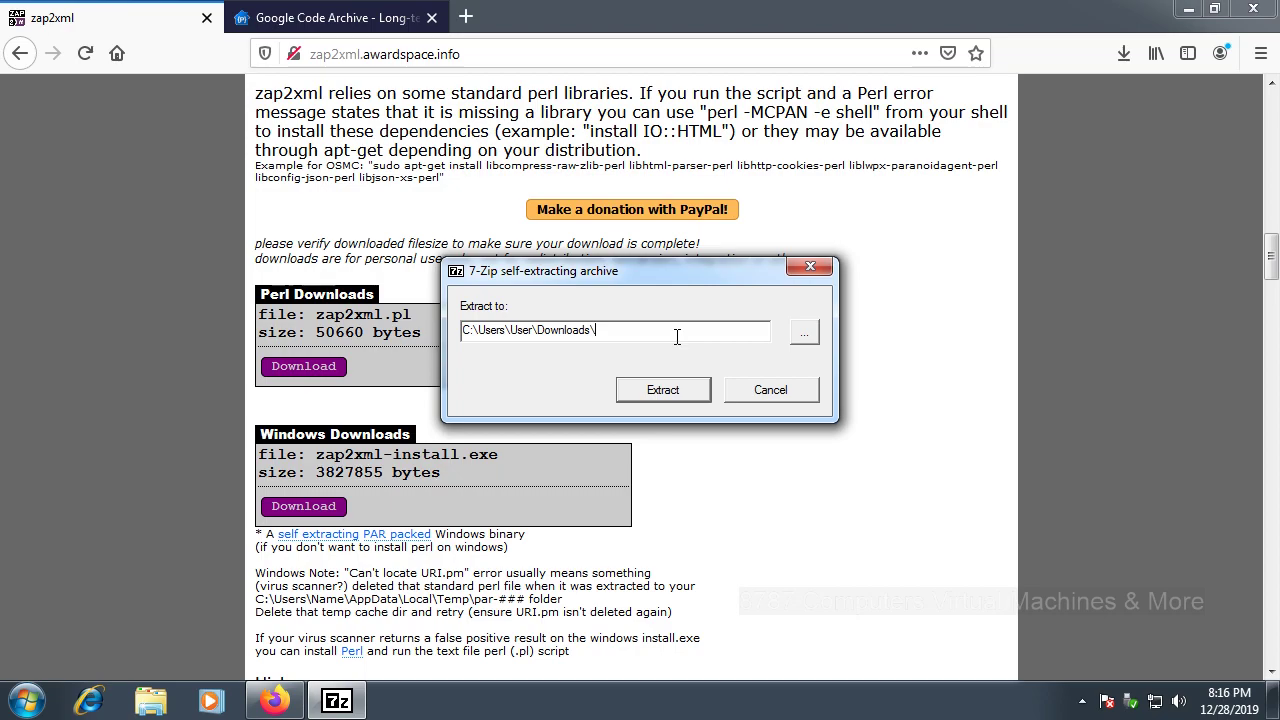
{"action": "type", "text": "Guide"}
{"action": "left_click", "coordinate": [664, 390]}
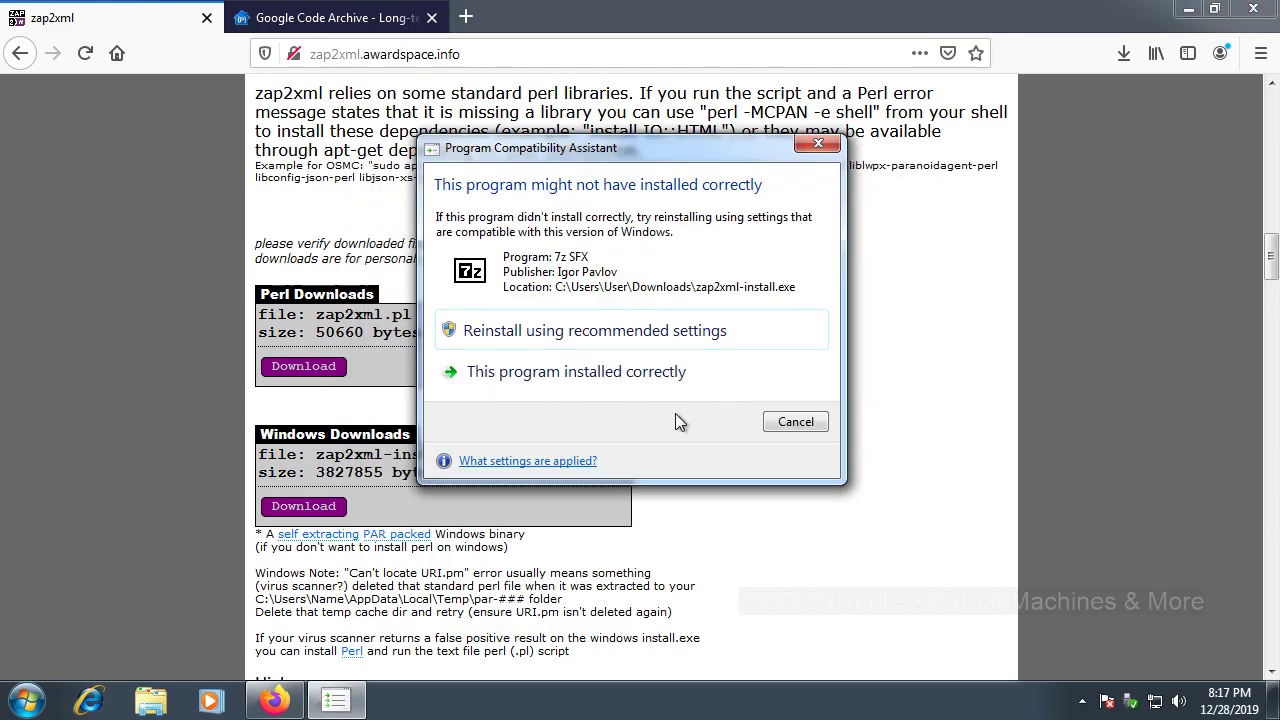
{"action": "left_click", "coordinate": [807, 422]}
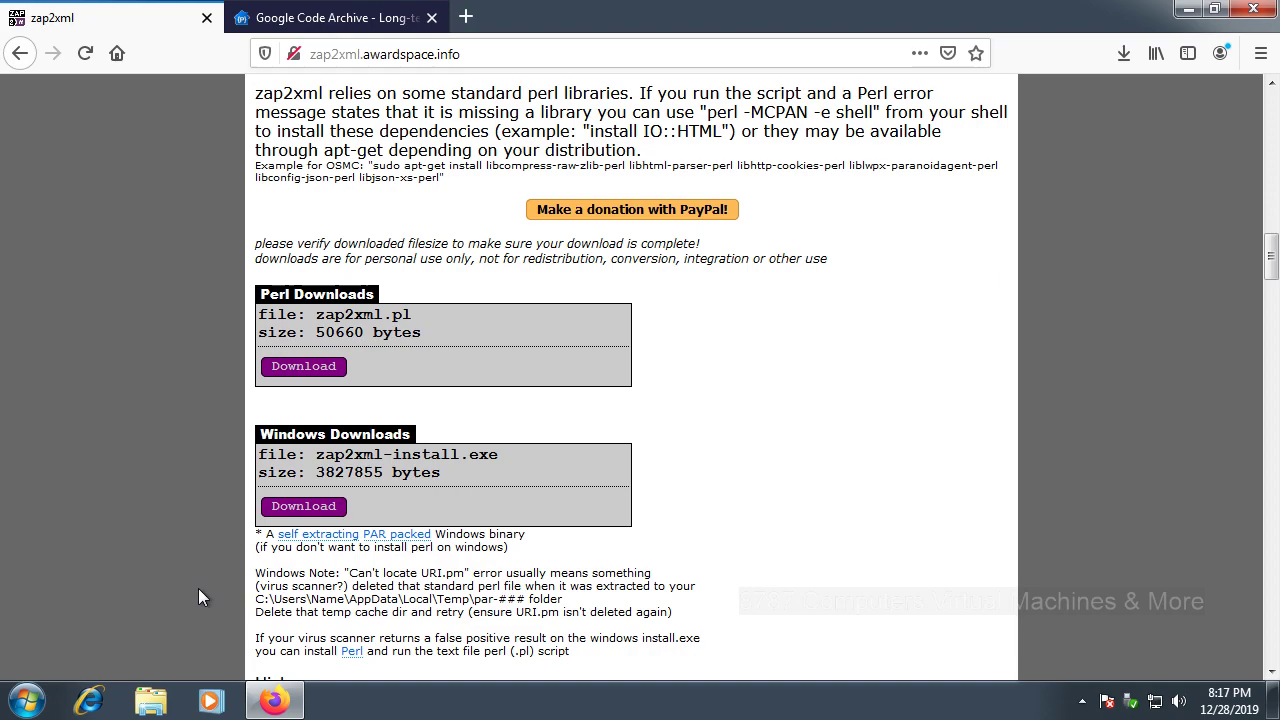
Step: Launch Command Prompt by searching for cmd
{"action": "left_click", "coordinate": [33, 701]}
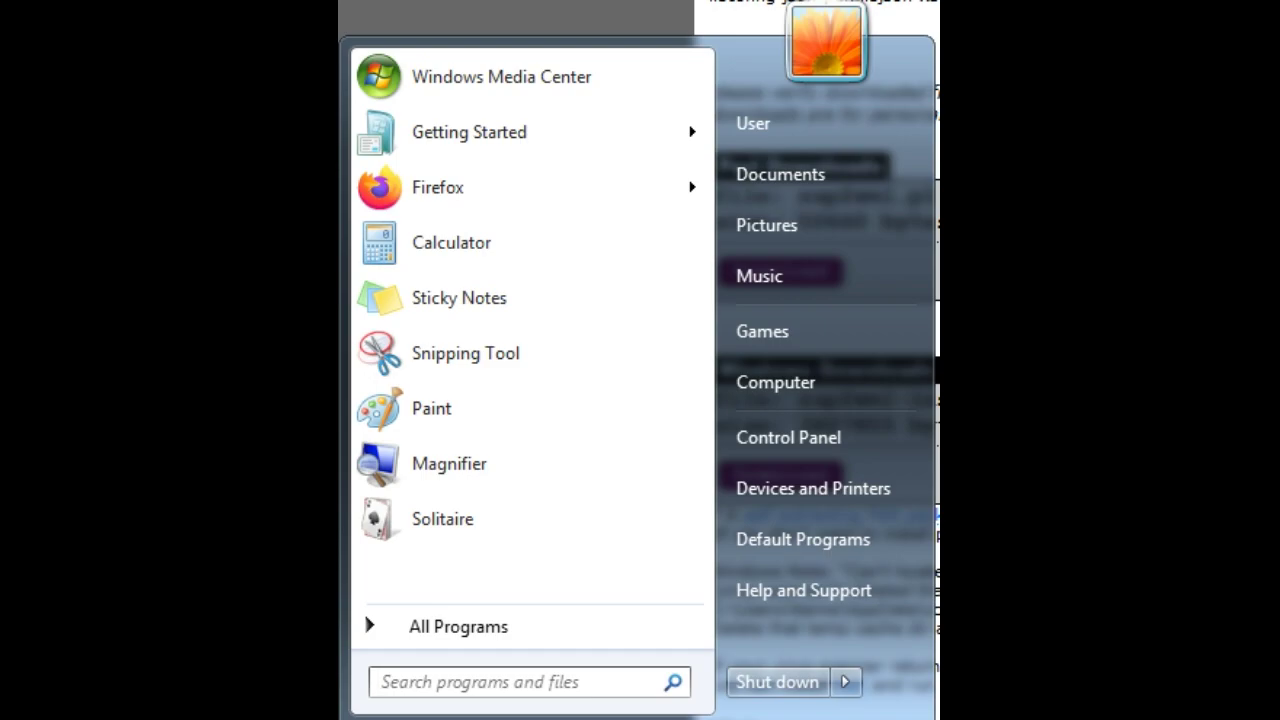
{"action": "type", "text": "cm"}
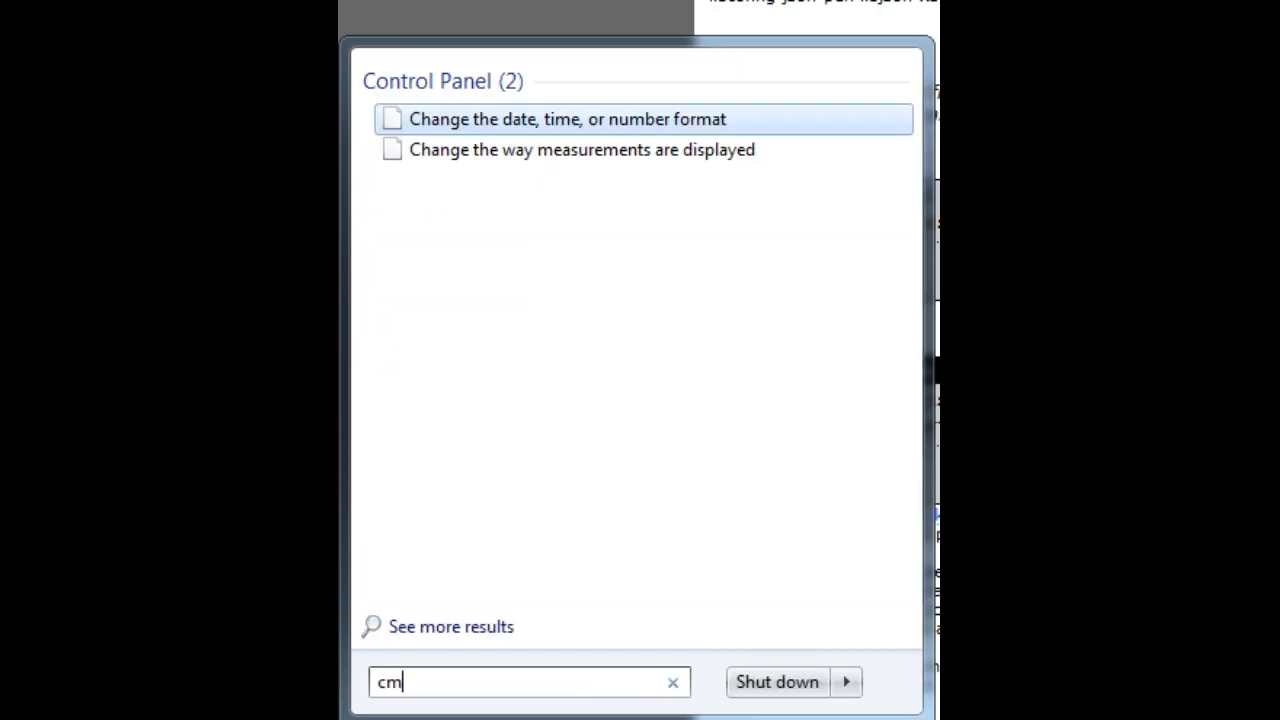
{"action": "type", "text": "d"}
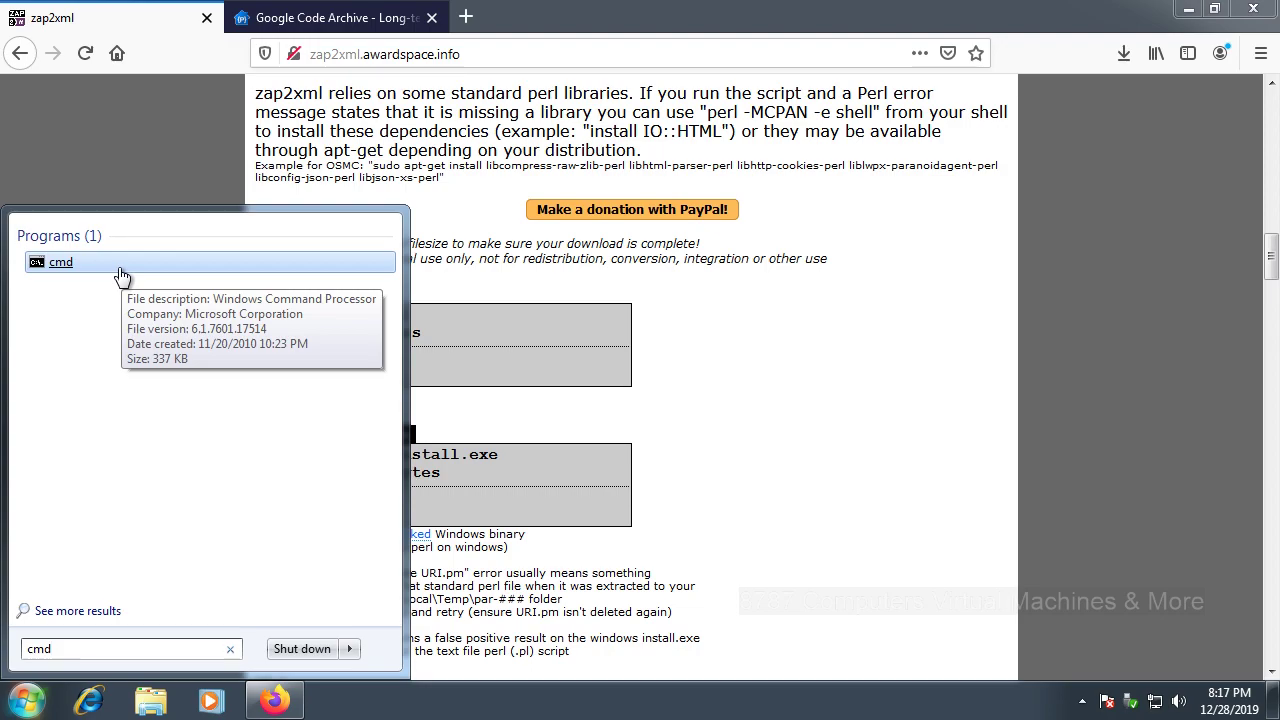
{"action": "left_click", "coordinate": [118, 268]}
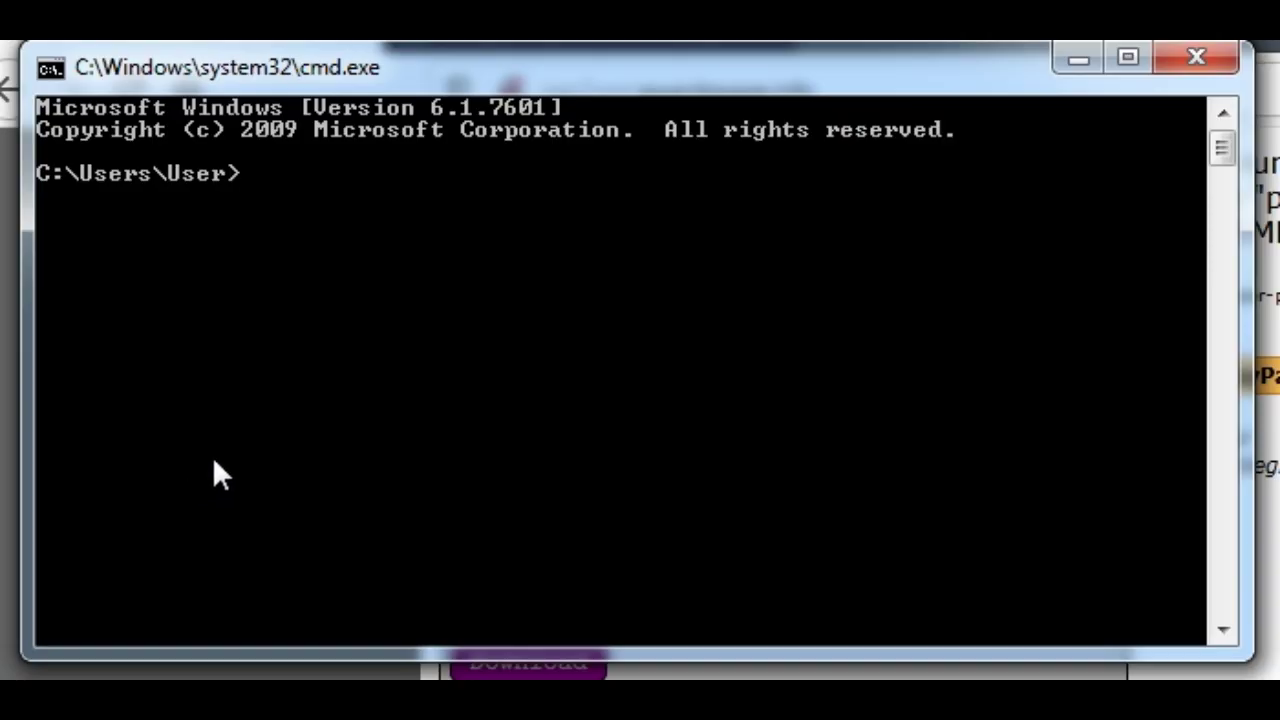
Step: Change directory into Downloads and then into Guide
{"action": "type", "text": "cd Downloads"}
{"action": "key", "text": "Return"}
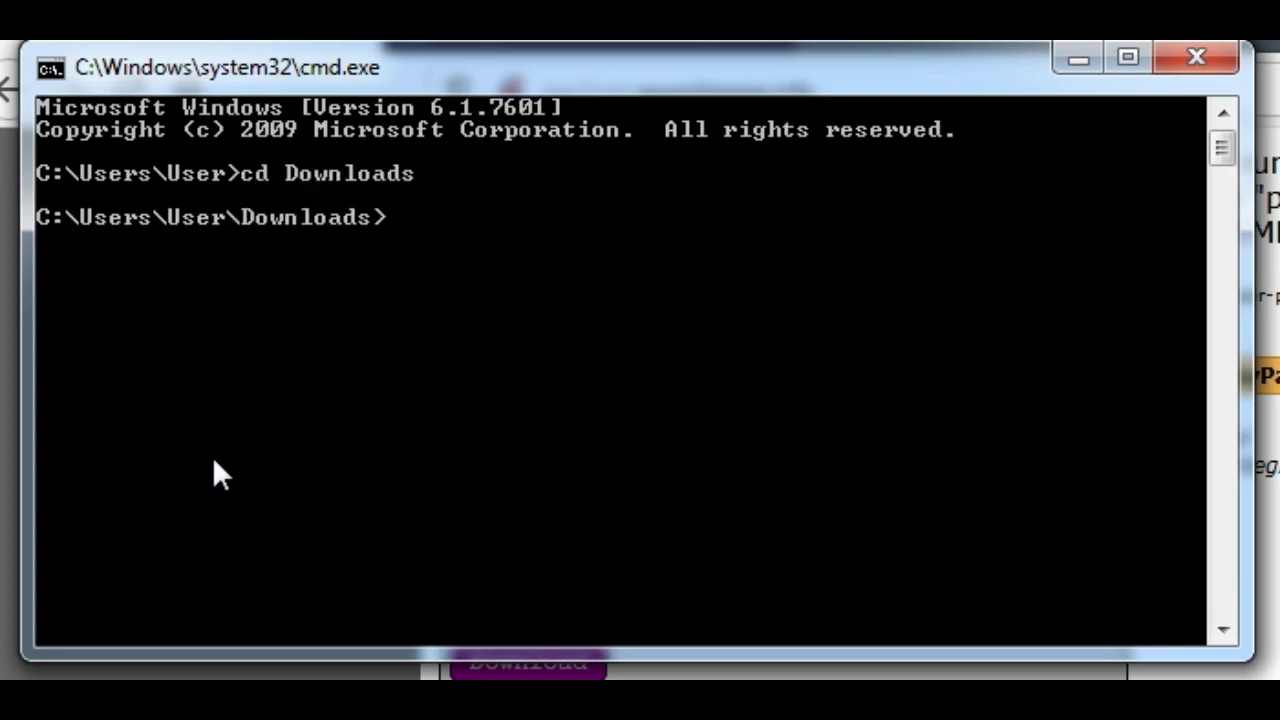
{"action": "type", "text": "cd"}
{"action": "type", "text": "Guide"}
{"action": "key", "text": "Return"}
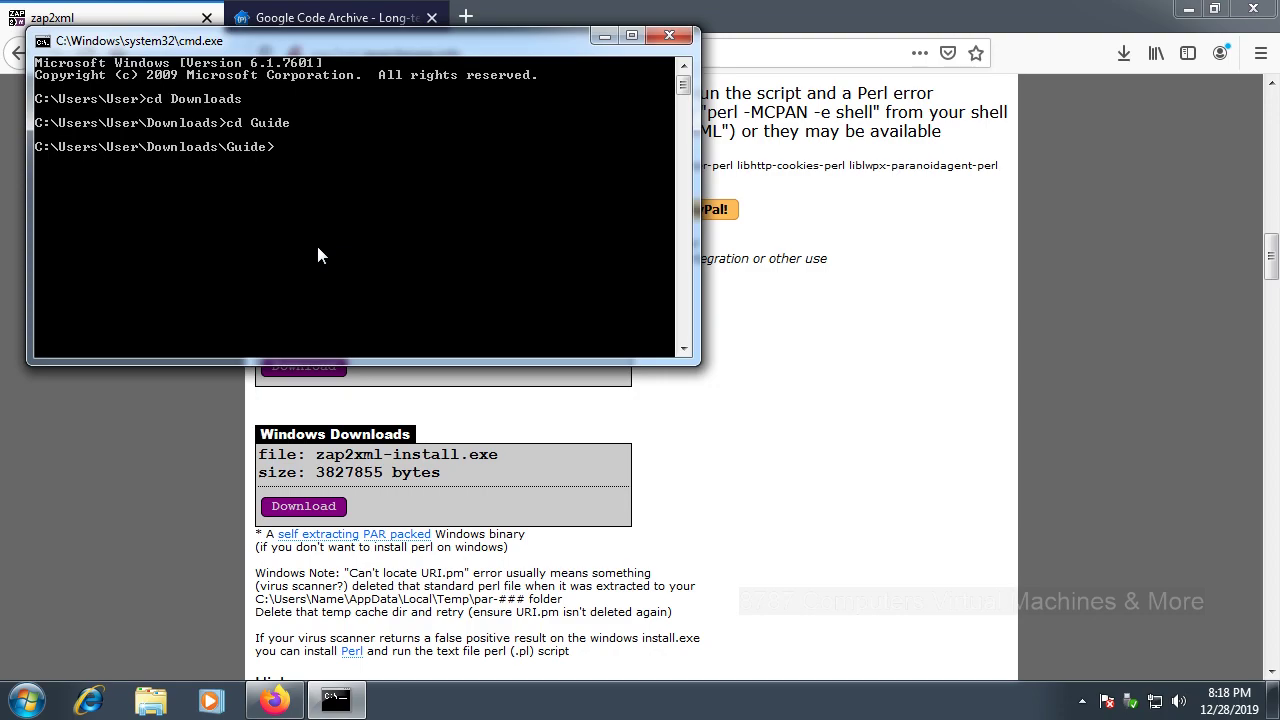
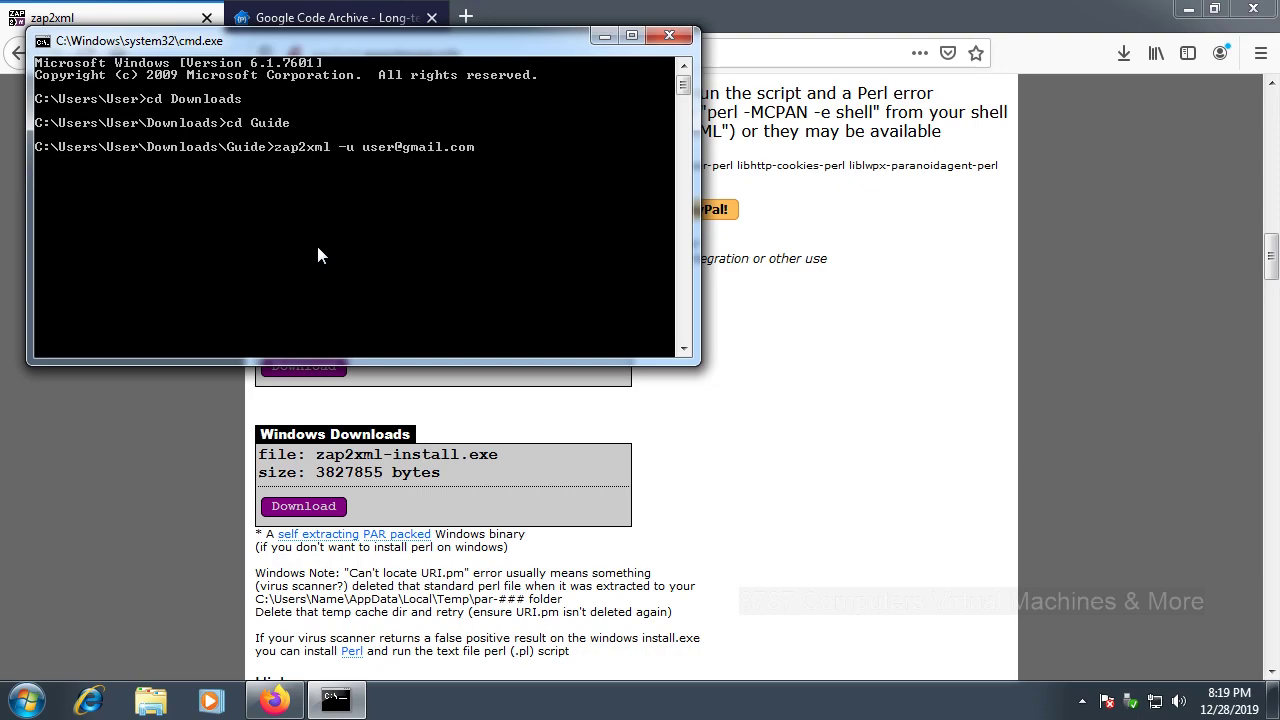
Step: Run zap2xml with the account e-mail (-u) and password (-p) to fetch listings
{"action": "key", "text": "Return"}
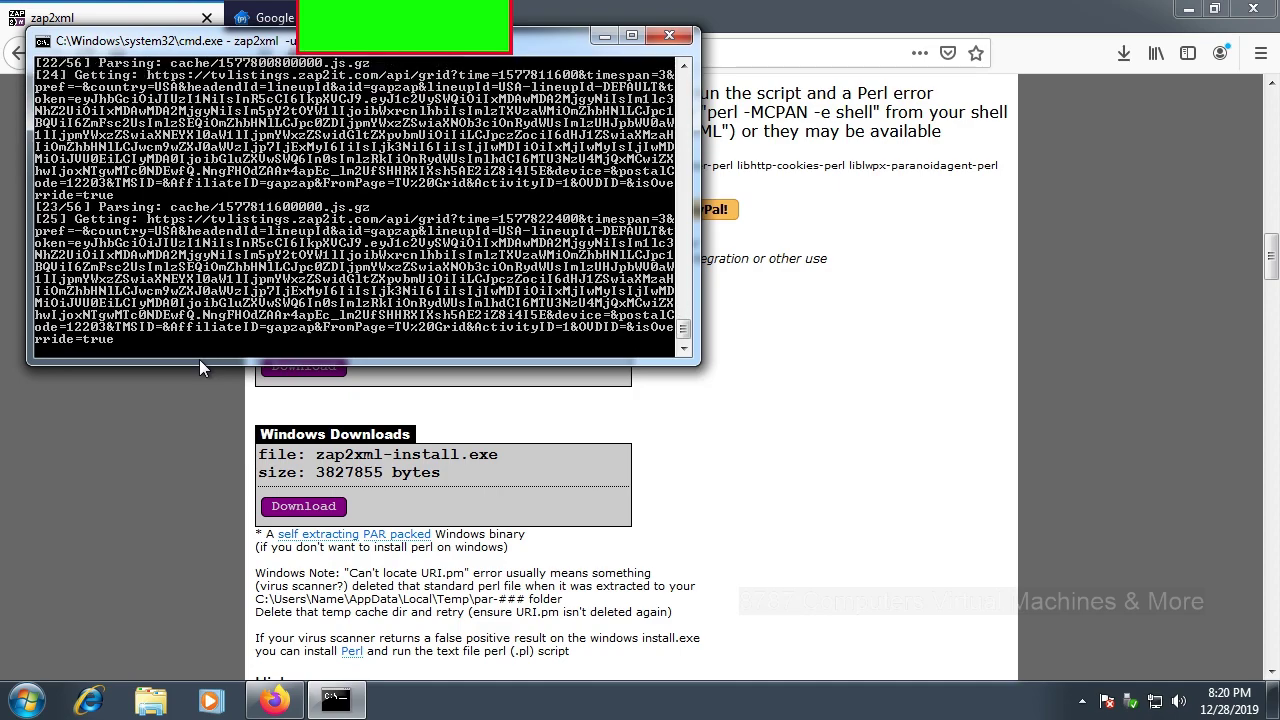